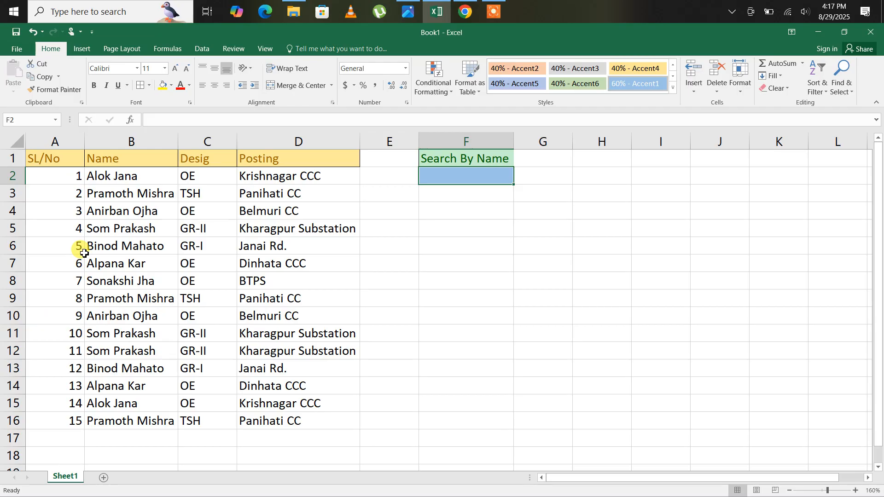
Start a new conditional formatting rule for A1:D16 that uses a formula to determine which cells to format.
{"action": "left_click_drag", "start_coordinate": [52, 158], "coordinate": [294, 417]}
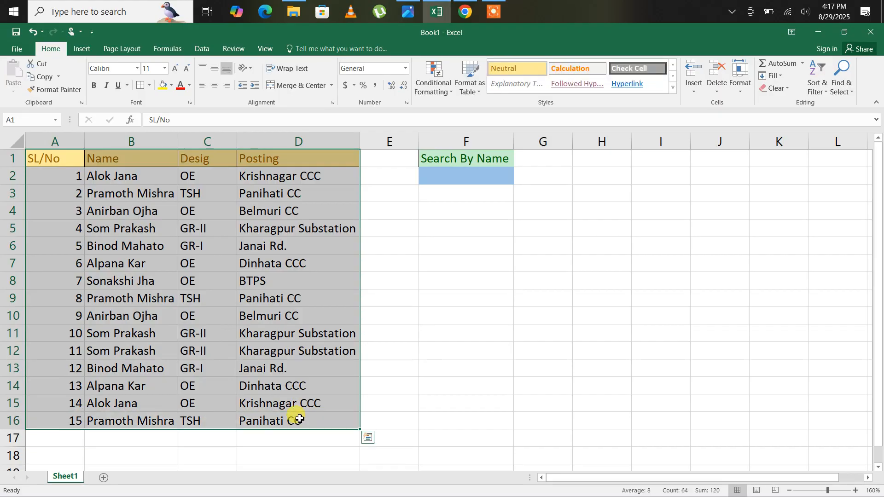
{"action": "left_click", "coordinate": [432, 79]}
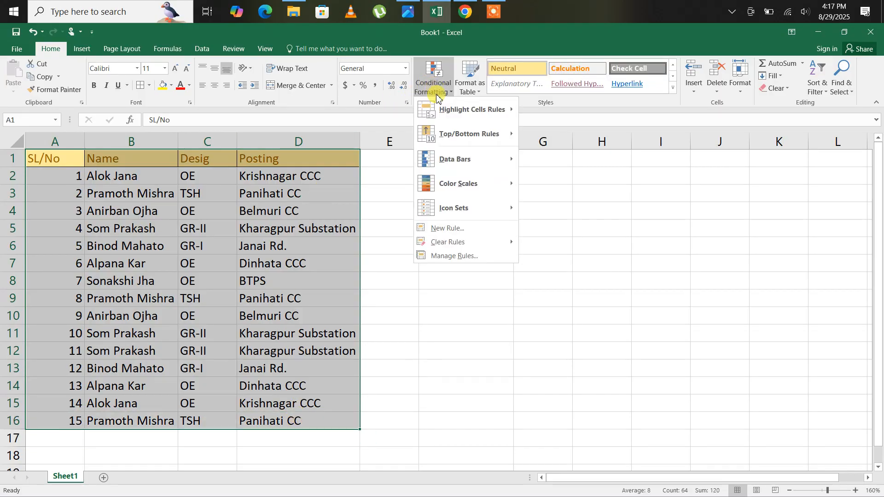
{"action": "left_click", "coordinate": [439, 228]}
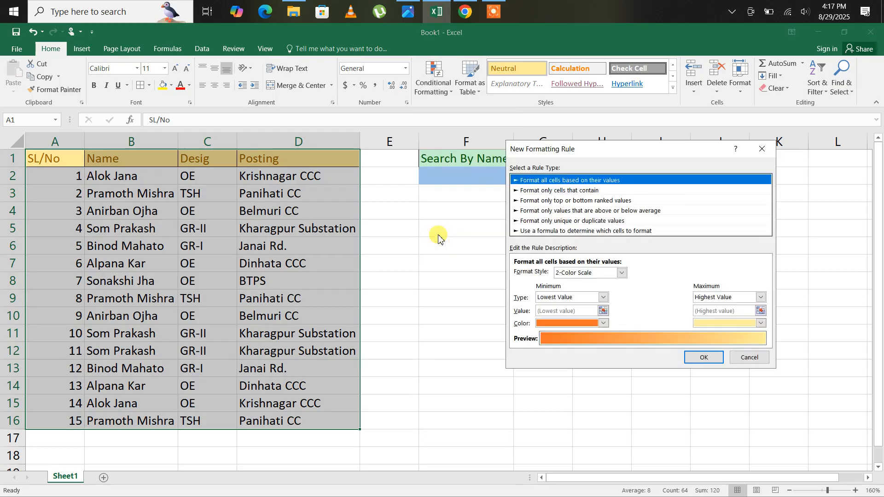
{"action": "left_click", "coordinate": [529, 230]}
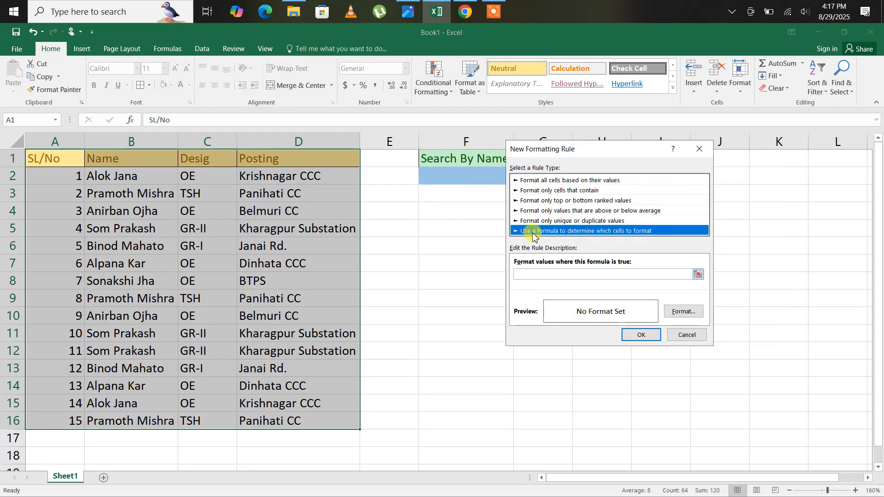
{"action": "left_click", "coordinate": [527, 275]}
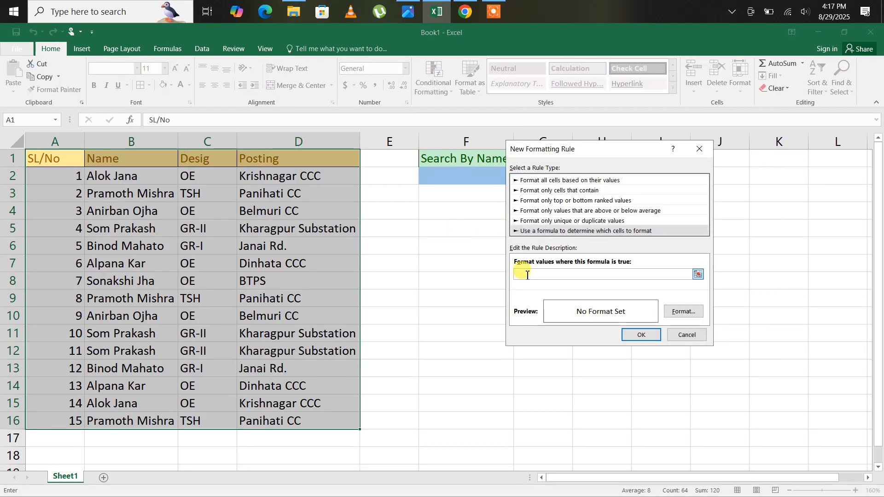
Begin the rule formula as =search($F$2,b1, referencing the search cell and the first cell of the Name column.
{"action": "type", "text": "="}
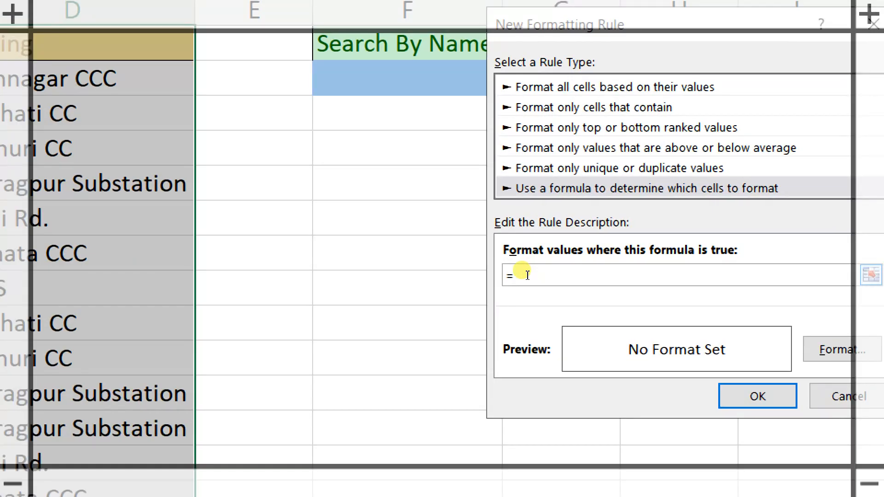
{"action": "type", "text": "search"}
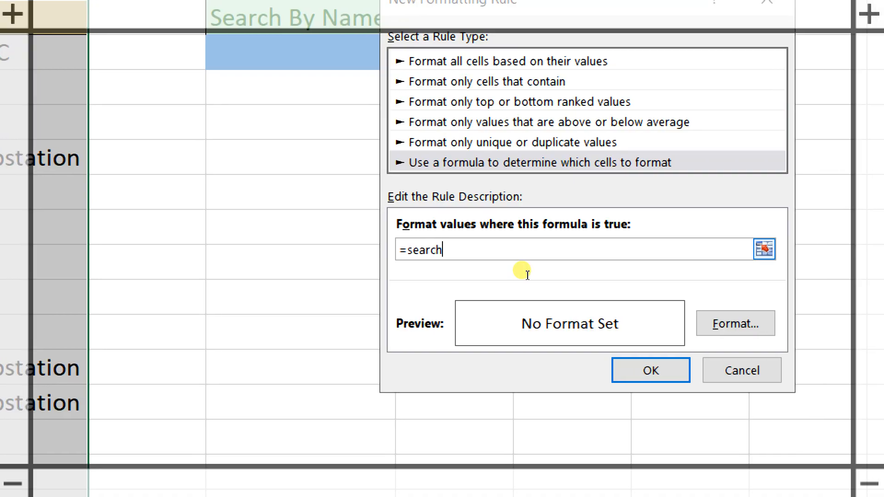
{"action": "type", "text": "("}
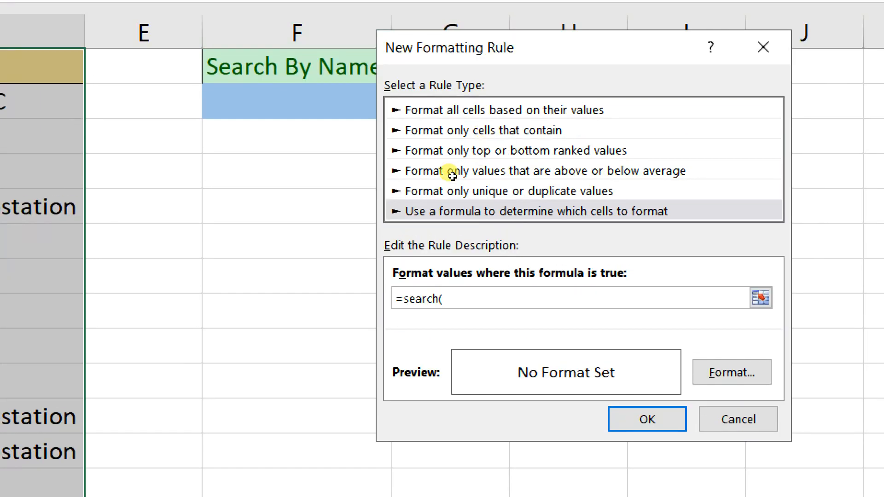
{"action": "left_click", "coordinate": [289, 101]}
{"action": "type", "text": ","}
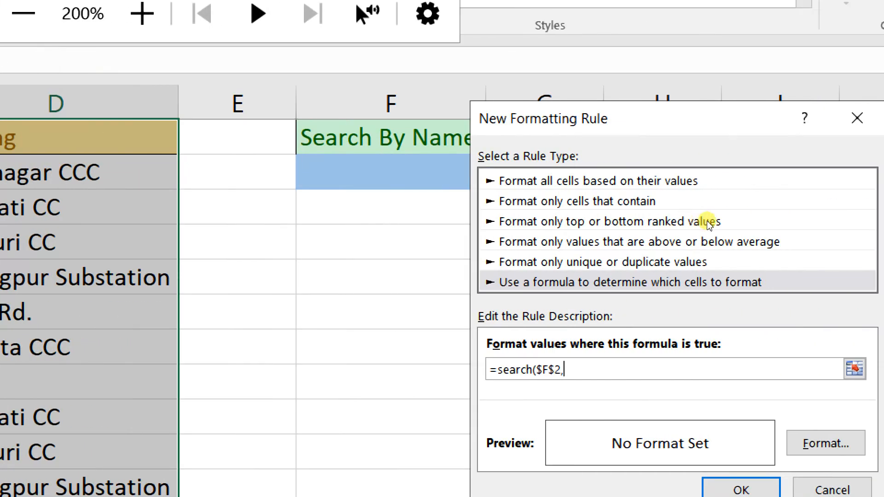
{"action": "type", "text": "b1"}
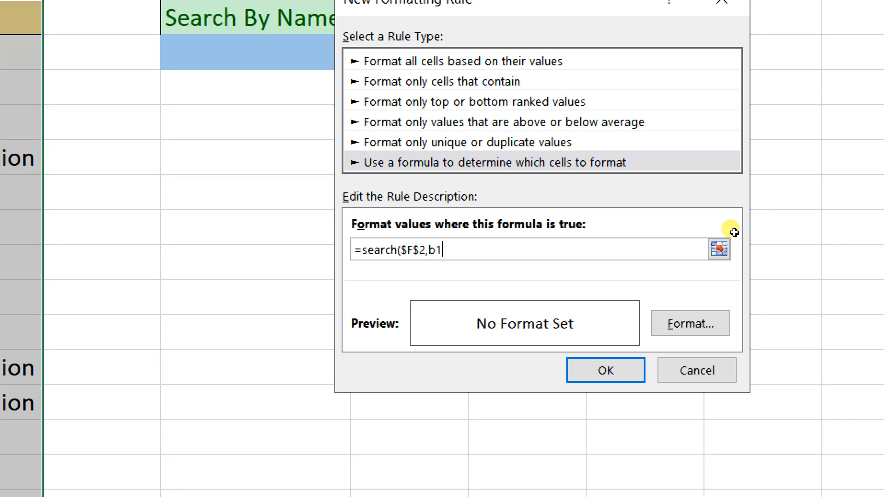
{"action": "key", "text": "Left"}
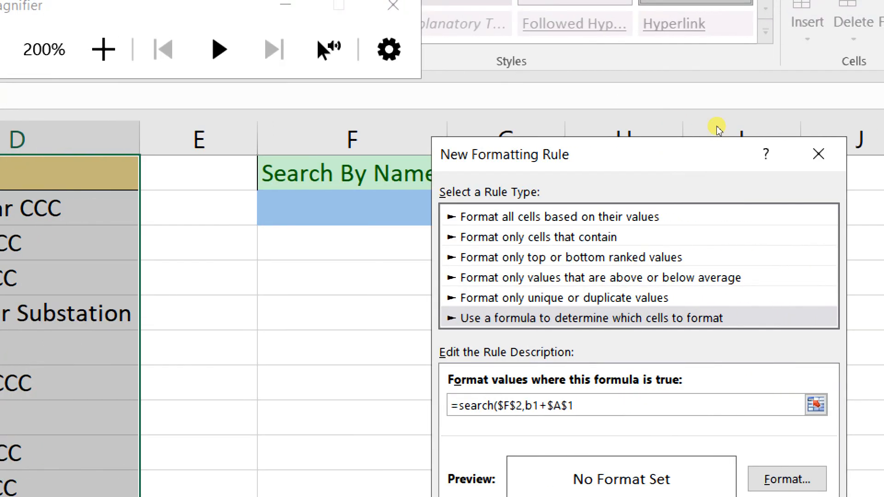
{"action": "key", "text": "BackSpace"}
{"action": "key", "text": "BackSpace"}
{"action": "key", "text": "BackSpace"}
{"action": "key", "text": "BackSpace"}
{"action": "key", "text": "BackSpace"}
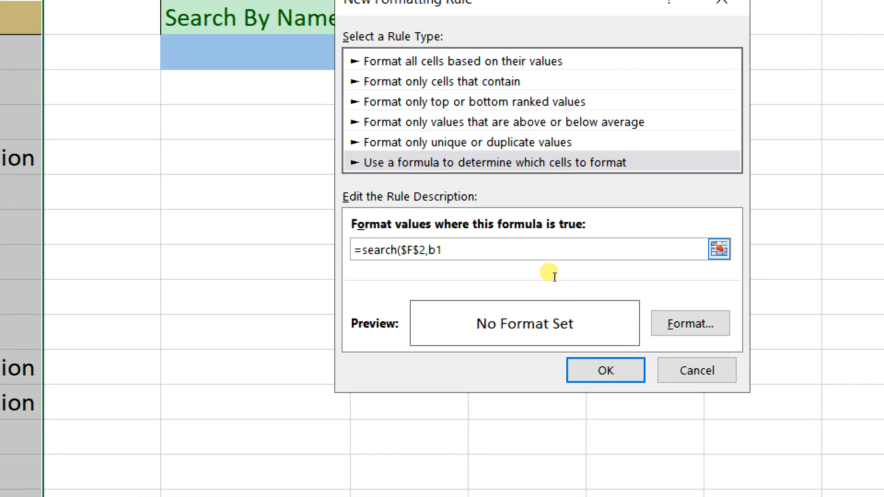
Lock column B in the second argument and close the formula so it reads =search($F$2,$b1).
{"action": "key", "text": "Left"}
{"action": "key", "text": "Left"}
{"action": "type", "text": "$"}
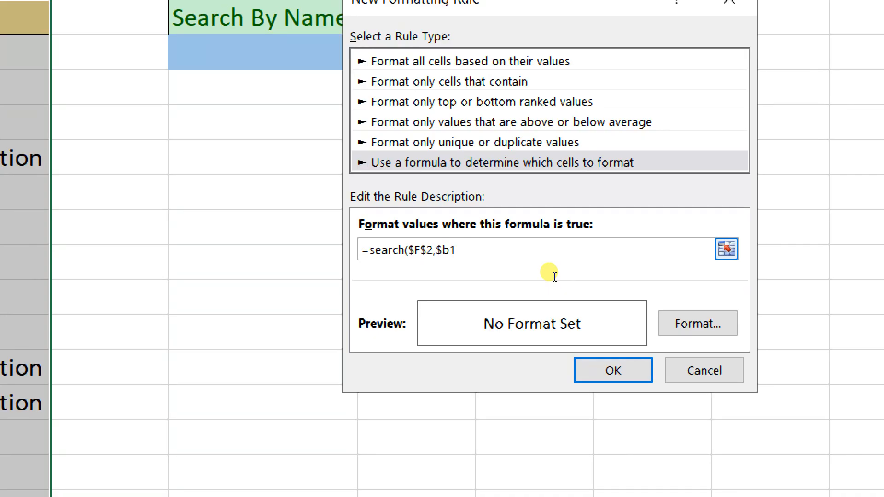
{"action": "key", "text": "Right"}
{"action": "key", "text": "Right"}
{"action": "type", "text": ")"}
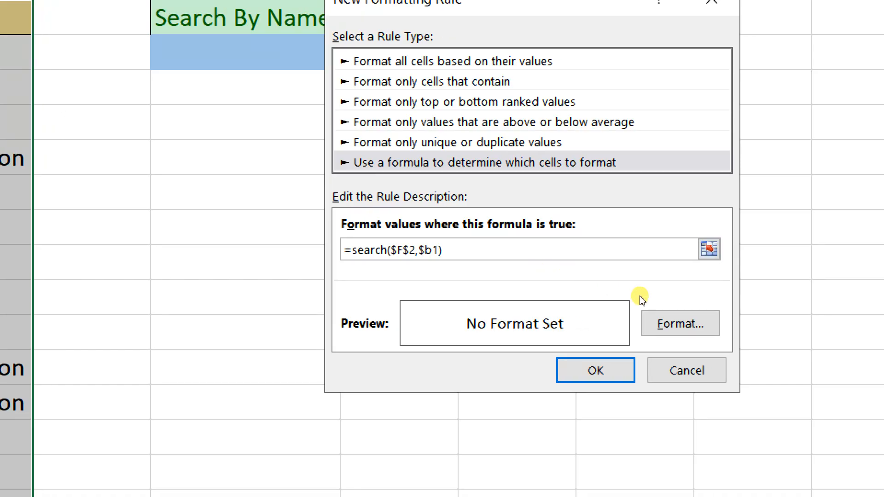
Give the rule's format a dark green background fill.
{"action": "left_click", "coordinate": [699, 321]}
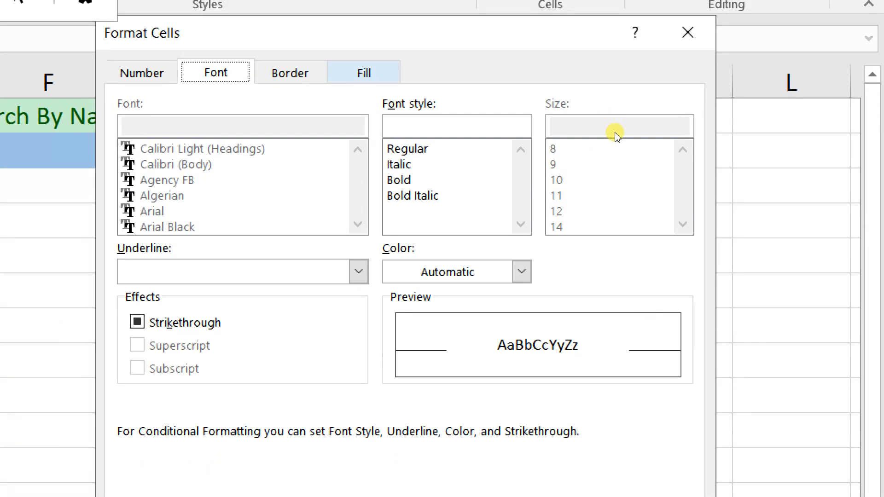
{"action": "left_click", "coordinate": [364, 72]}
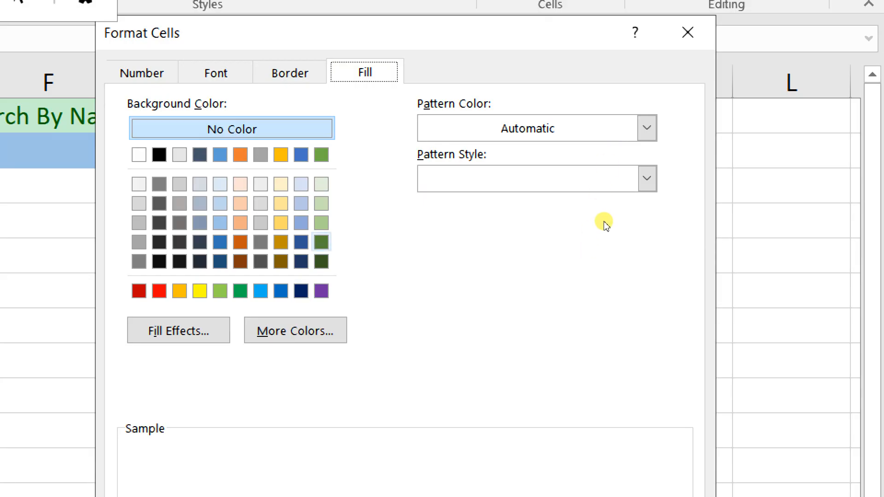
{"action": "left_click", "coordinate": [321, 242]}
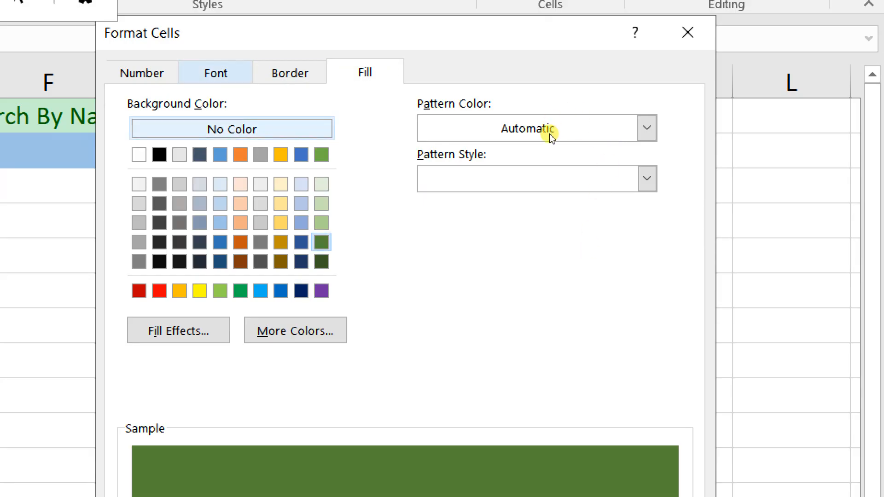
Set the rule's font to Bold Italic in red, and apply the finished rule to the table.
{"action": "left_click", "coordinate": [216, 72]}
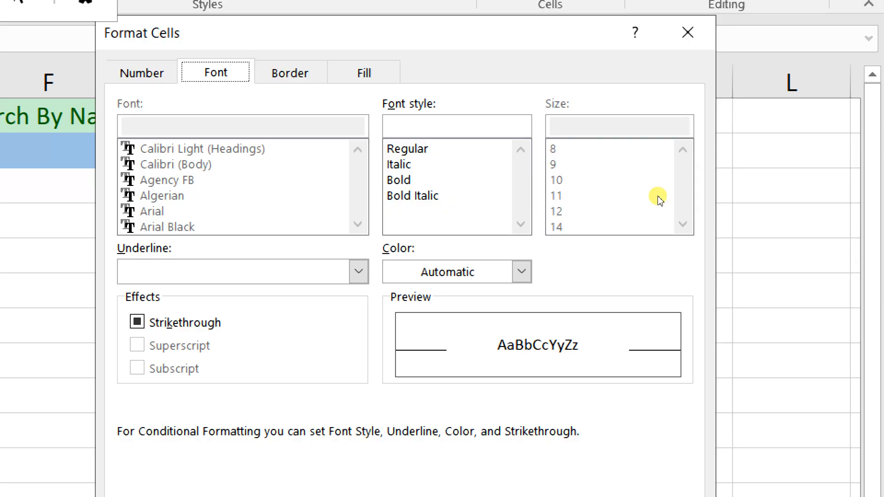
{"action": "left_click", "coordinate": [412, 196]}
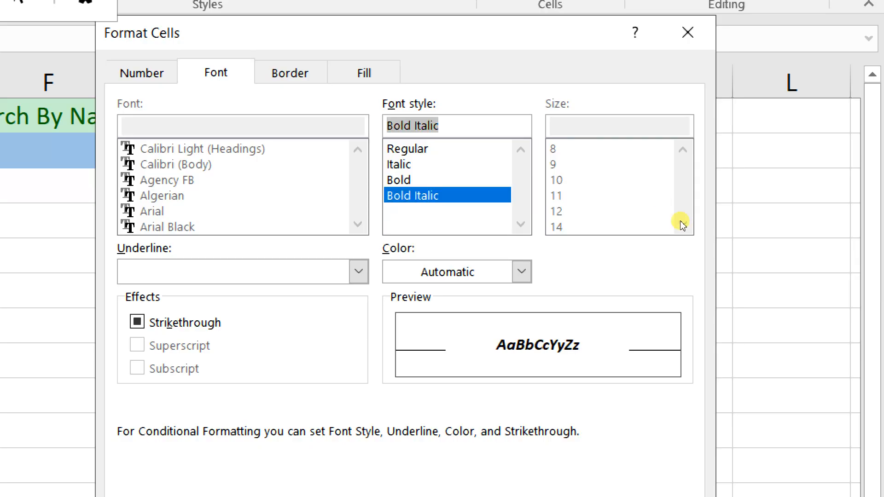
{"action": "left_click", "coordinate": [522, 272]}
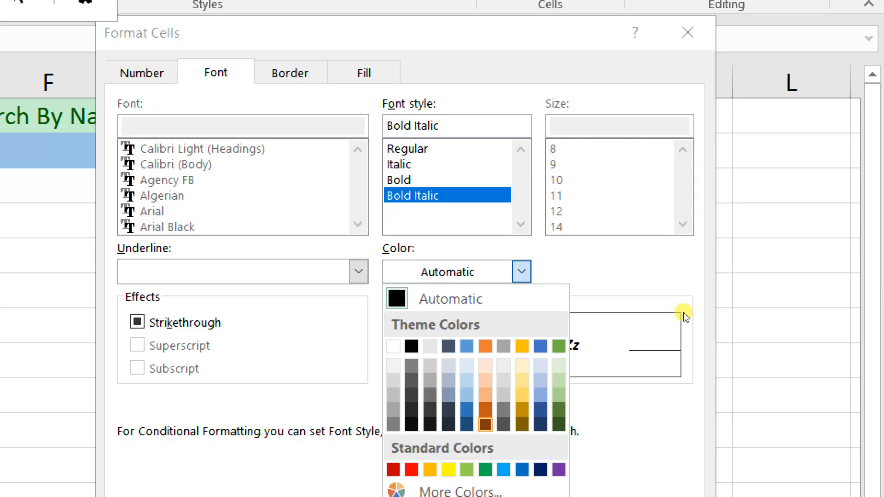
{"action": "key", "text": "Right"}
{"action": "key", "text": "Return"}
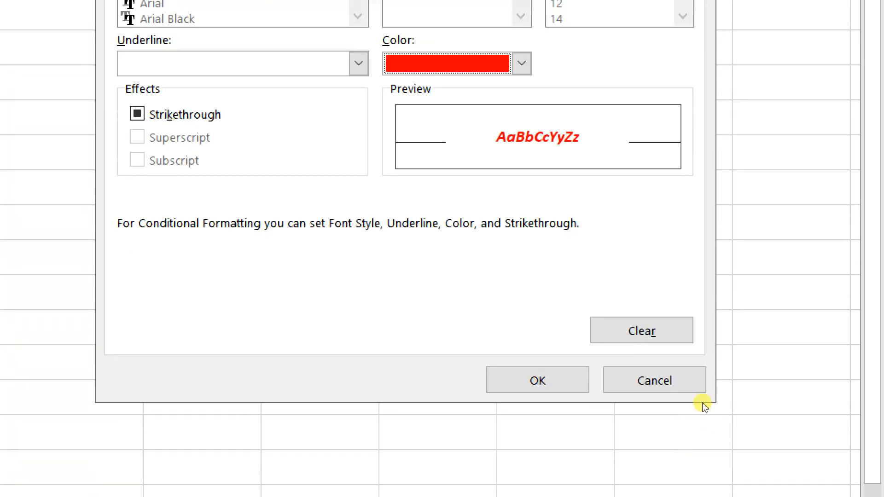
{"action": "key", "text": "Return"}
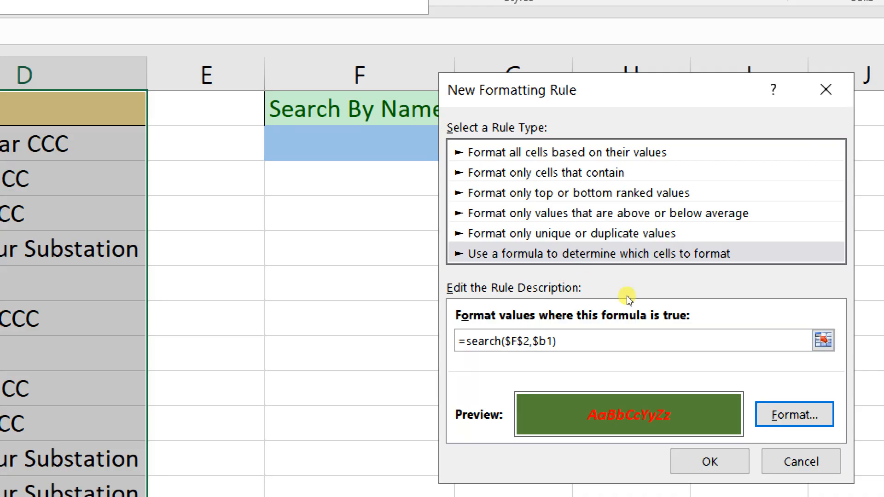
{"action": "left_click", "coordinate": [654, 334]}
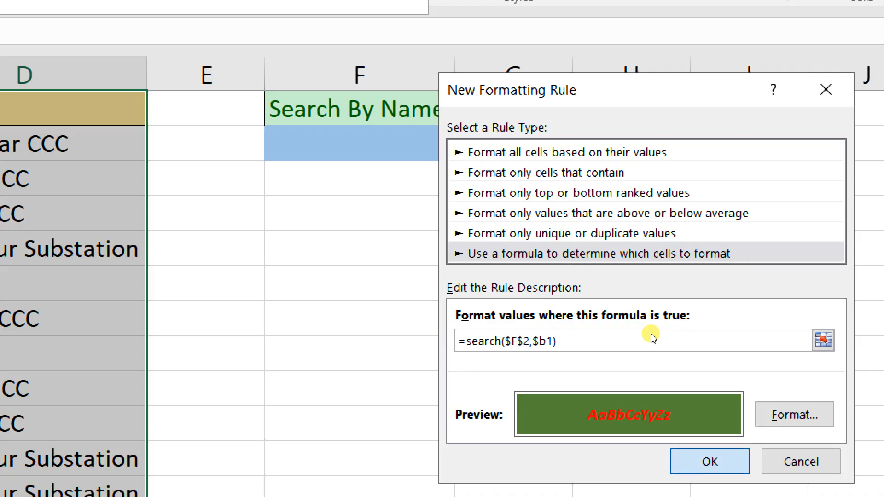
{"action": "key", "text": "Return"}
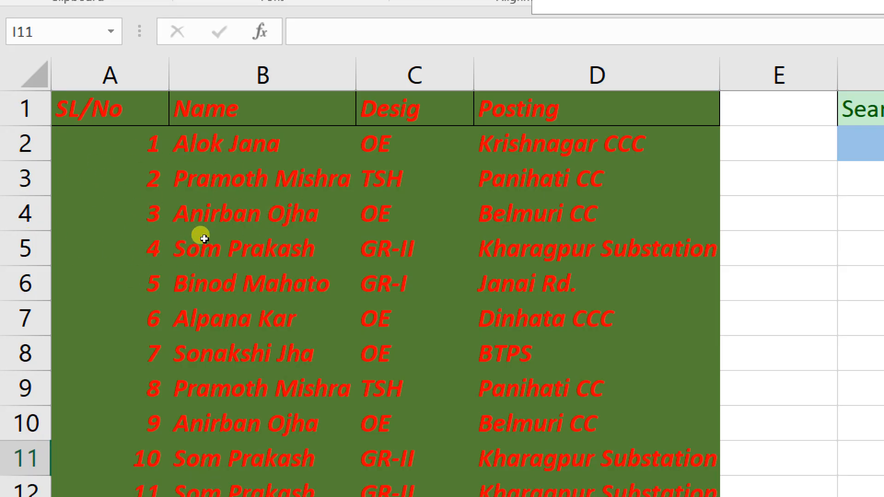
Test the rule by entering an employee's full name from the Name column in search cell F2, and clear the cell.
{"action": "left_click", "coordinate": [862, 144]}
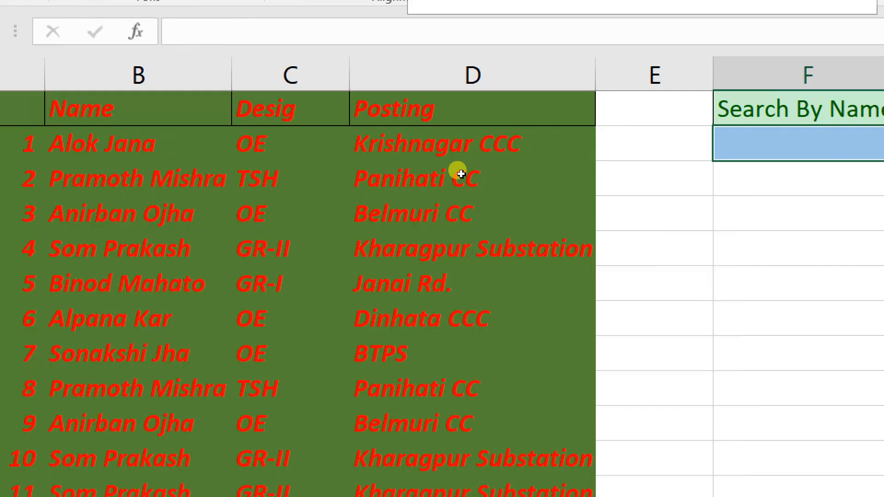
{"action": "type", "text": "Som"}
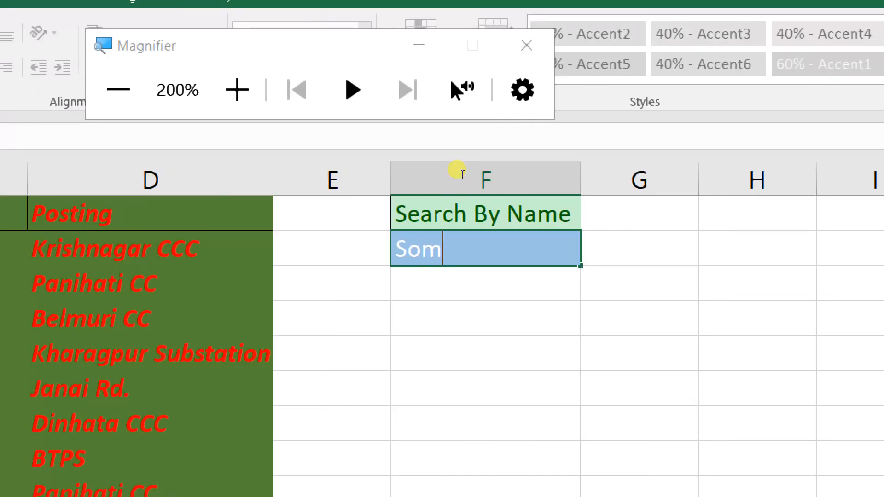
{"action": "type", "text": " Pr"}
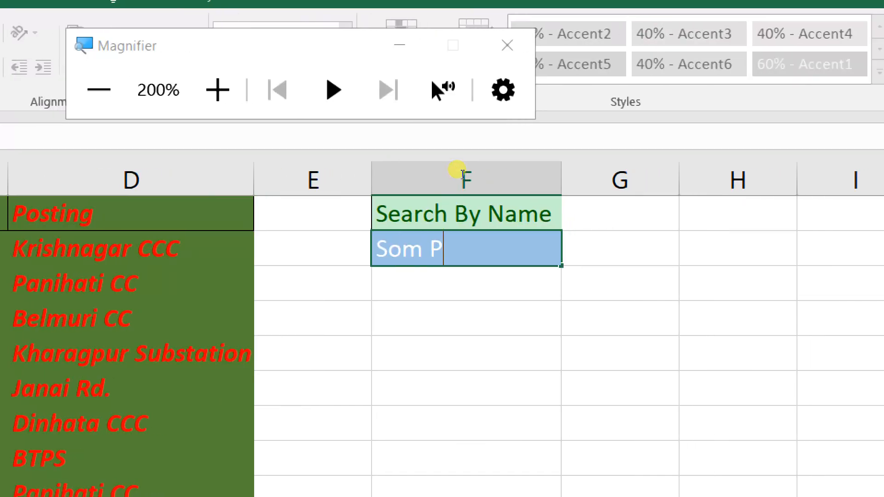
{"action": "type", "text": "akash"}
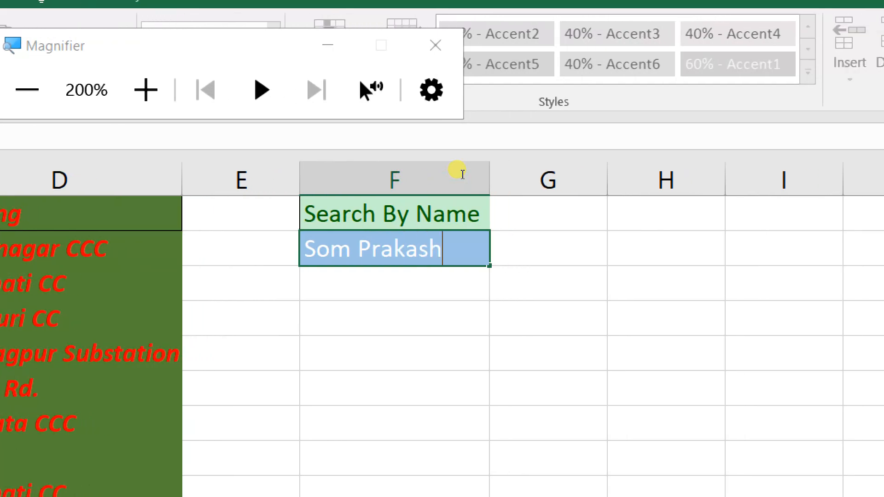
{"action": "key", "text": "Return"}
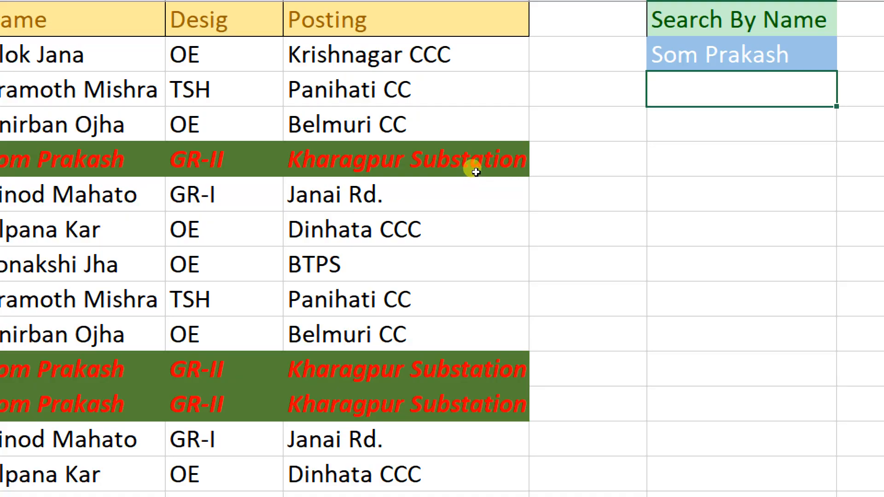
{"action": "key", "text": "Up"}
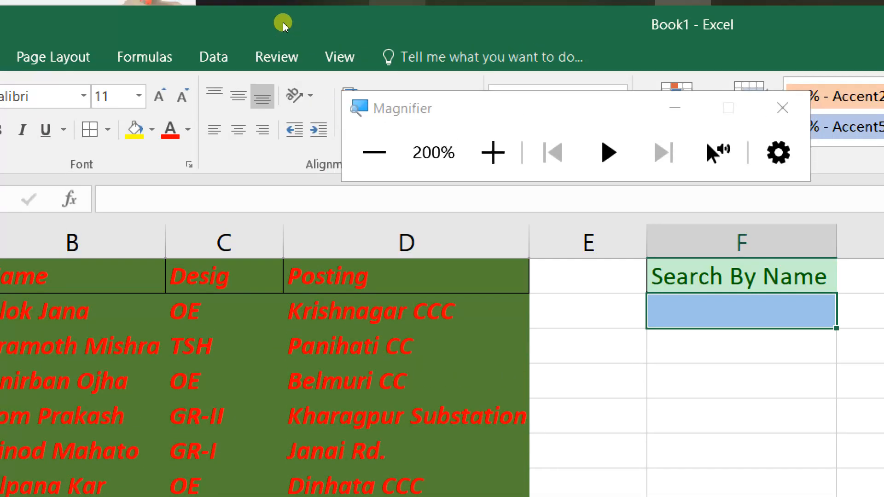
Select the table range A1:D16 and open its existing SEARCH conditional formatting rule for editing.
{"action": "mouse_move", "coordinate": [284, 27]}
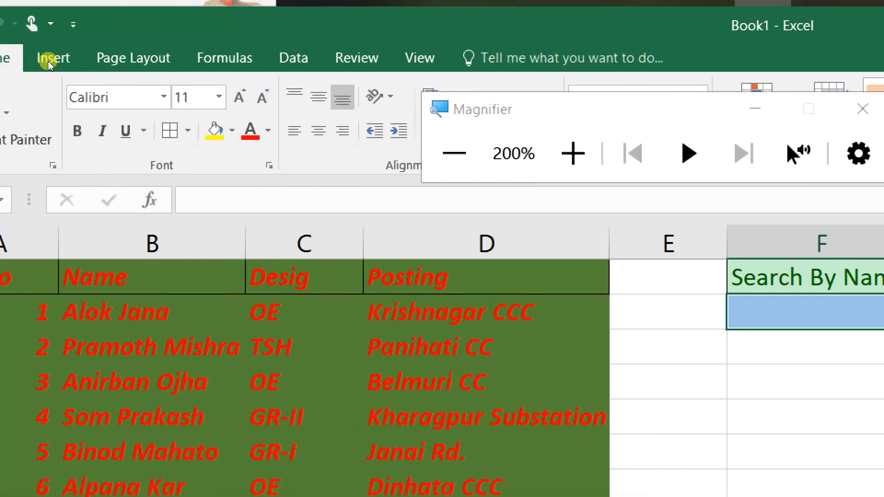
{"action": "left_click_drag", "start_coordinate": [69, 277], "coordinate": [278, 420]}
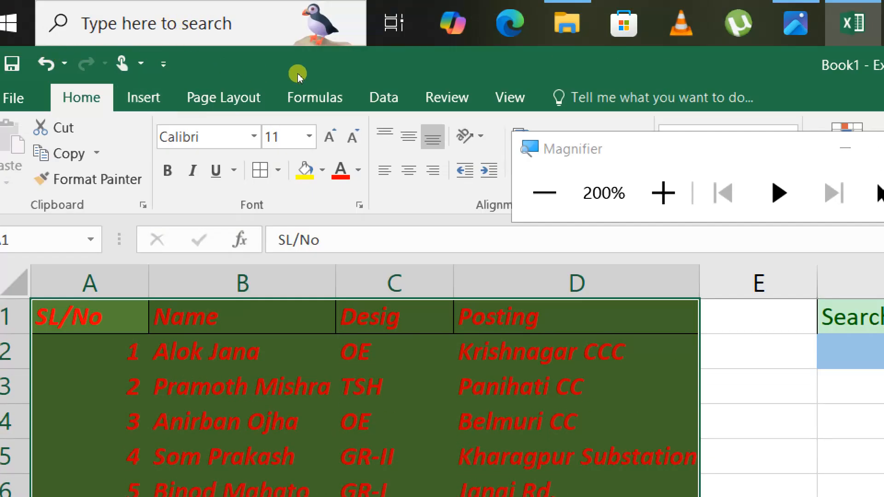
{"action": "left_click_drag", "start_coordinate": [296, 74], "coordinate": [54, 124]}
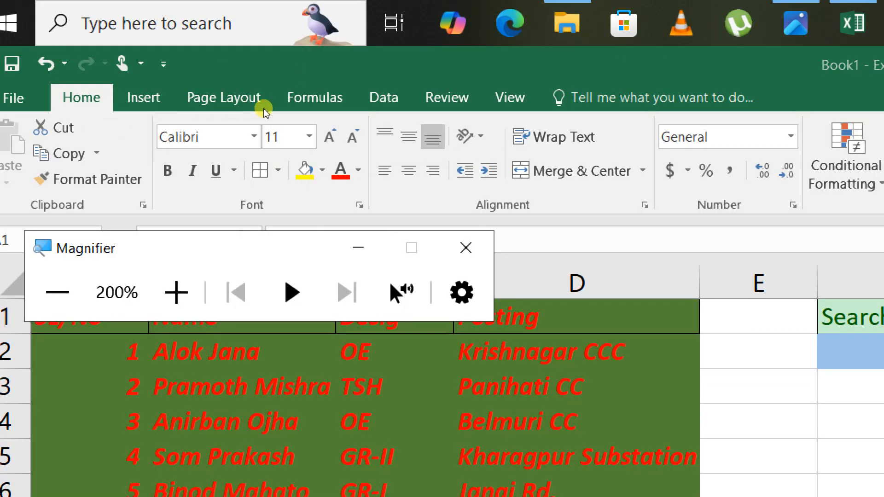
{"action": "left_click", "coordinate": [425, 87]}
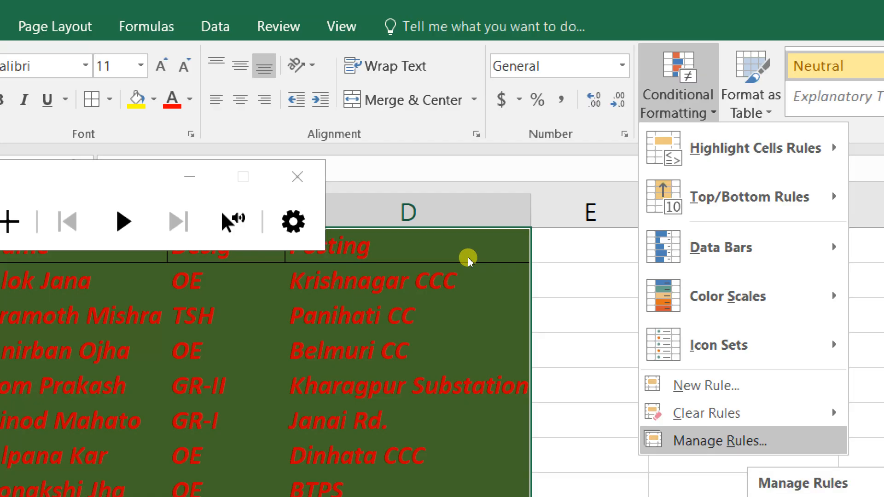
{"action": "left_click", "coordinate": [468, 259]}
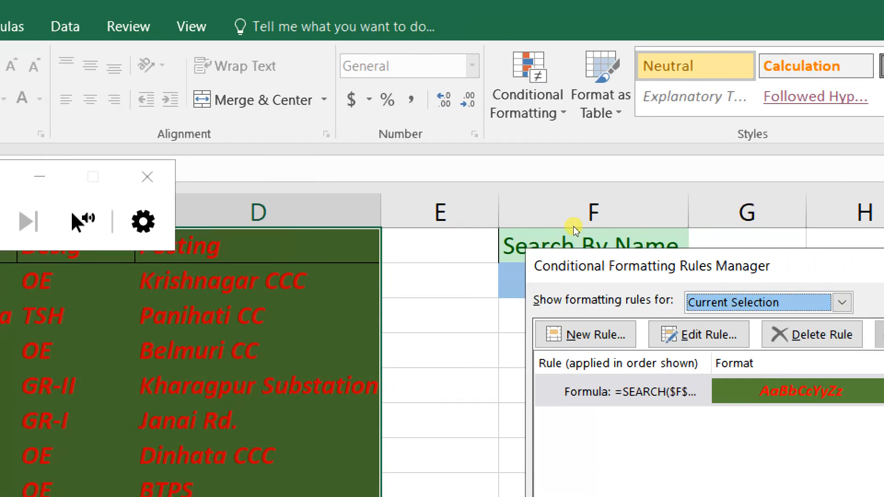
{"action": "left_click", "coordinate": [556, 231]}
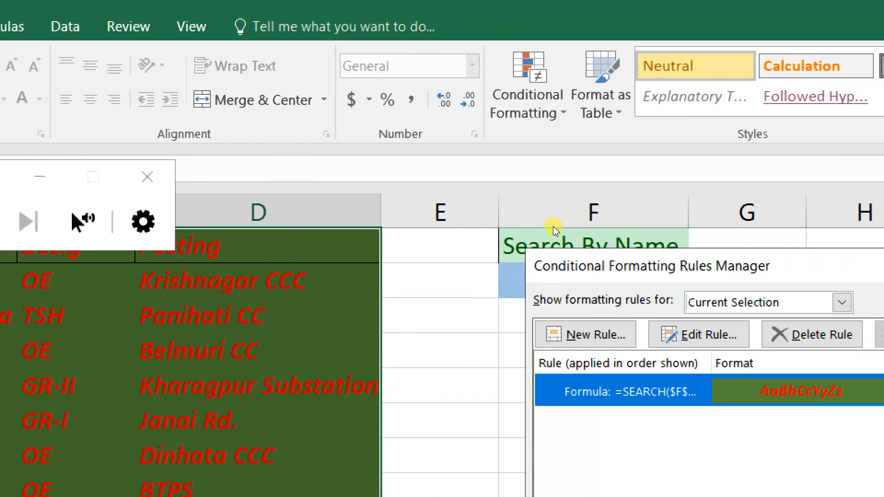
{"action": "left_click", "coordinate": [521, 204]}
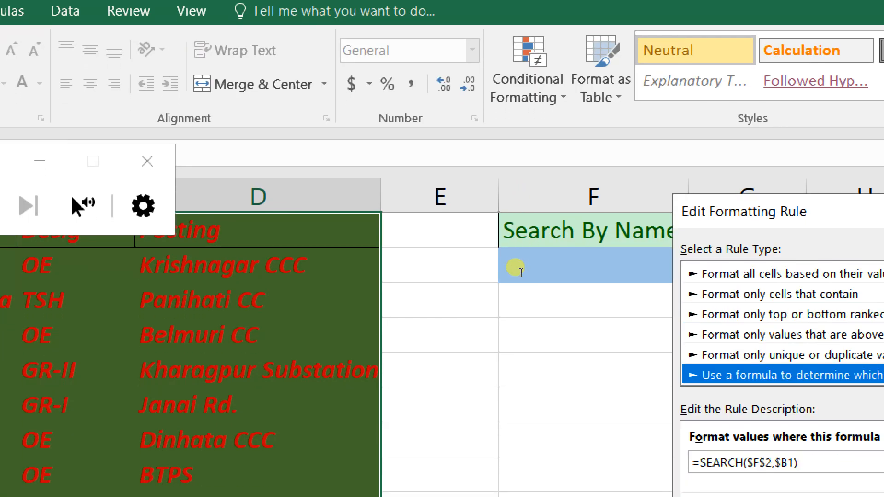
Change the rule's formula to =and(SEARCH($F$2,$B1),$F$2<>"") and apply the edited rule to the table.
{"action": "left_click", "coordinate": [701, 463]}
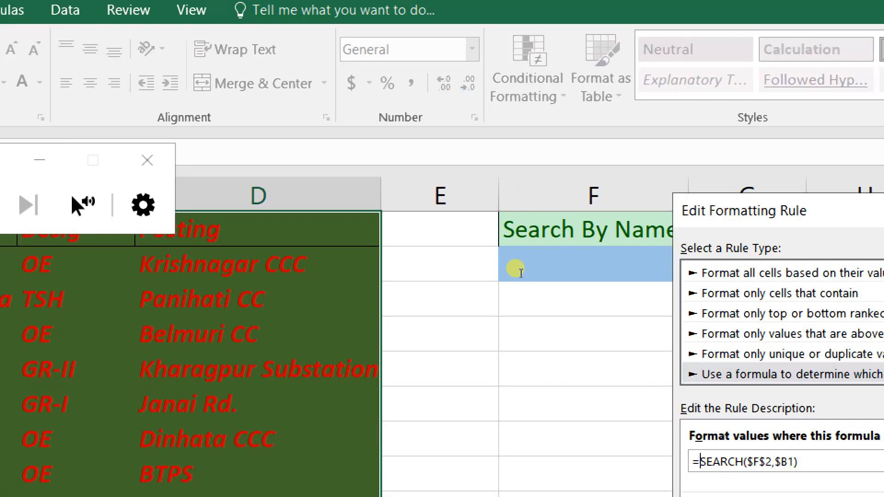
{"action": "type", "text": "and"}
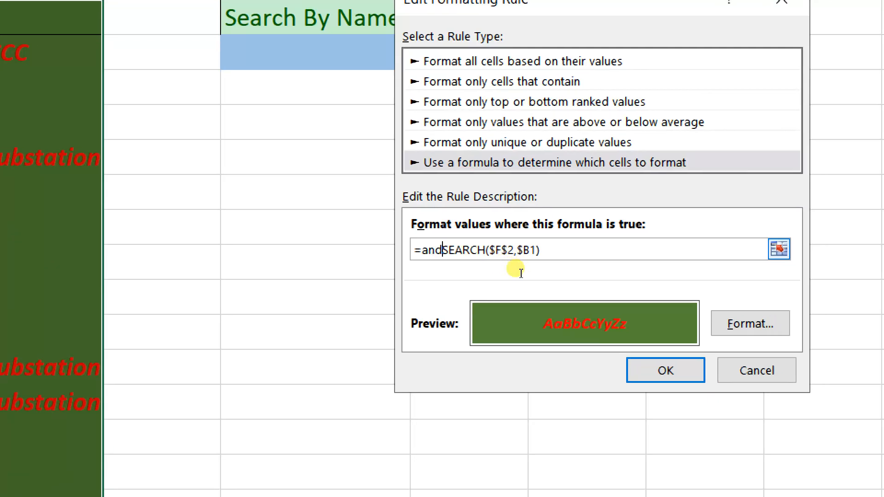
{"action": "type", "text": "("}
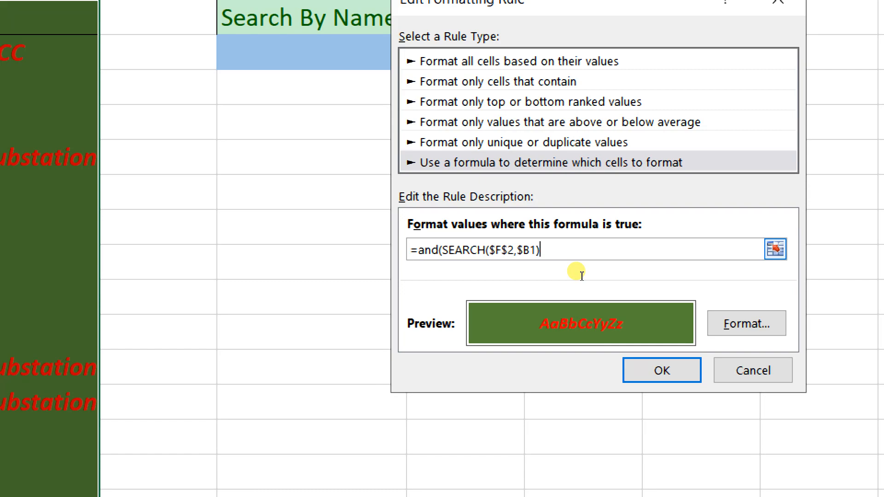
{"action": "type", "text": ","}
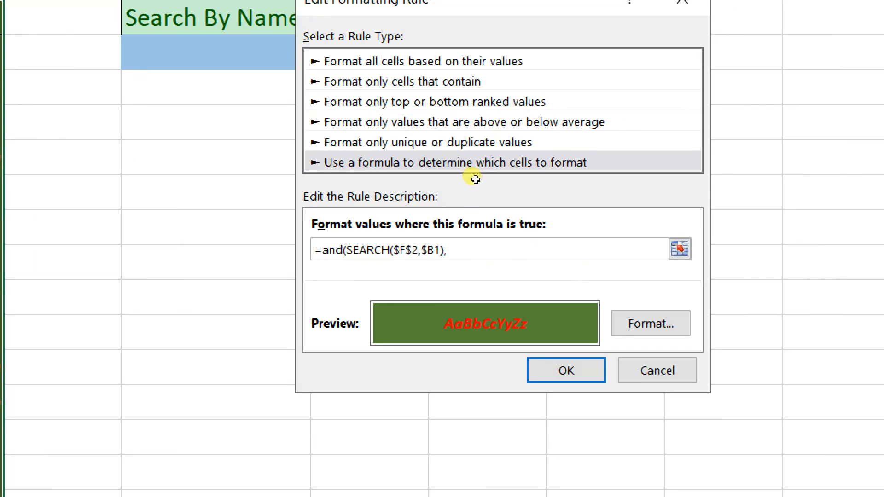
{"action": "type", "text": "$F$2"}
{"action": "type", "text": "<>\"\""}
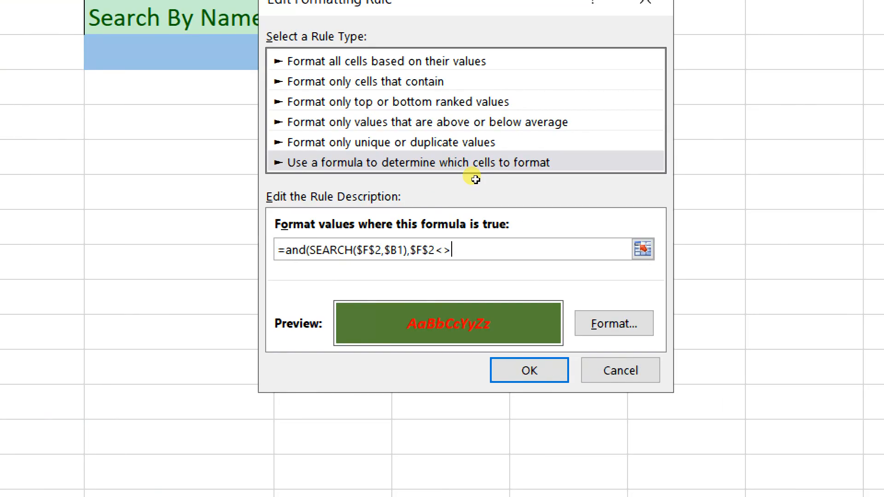
{"action": "type", "text": ")"}
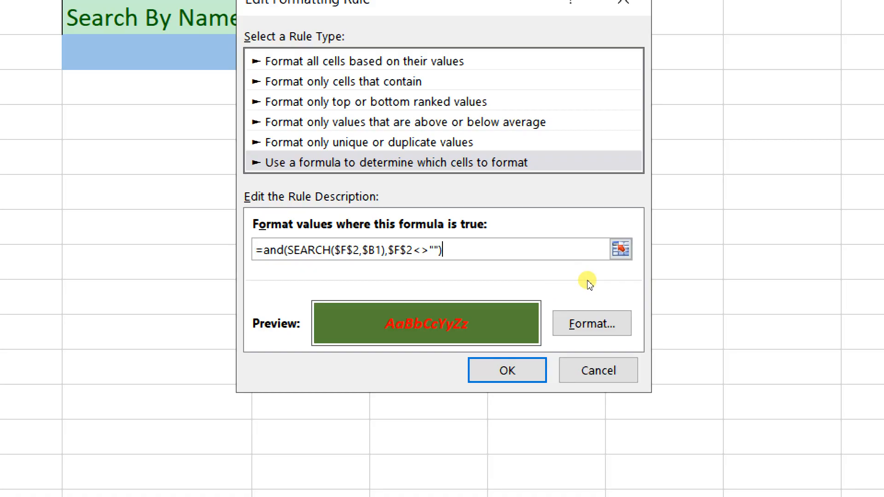
{"action": "key", "text": "Return"}
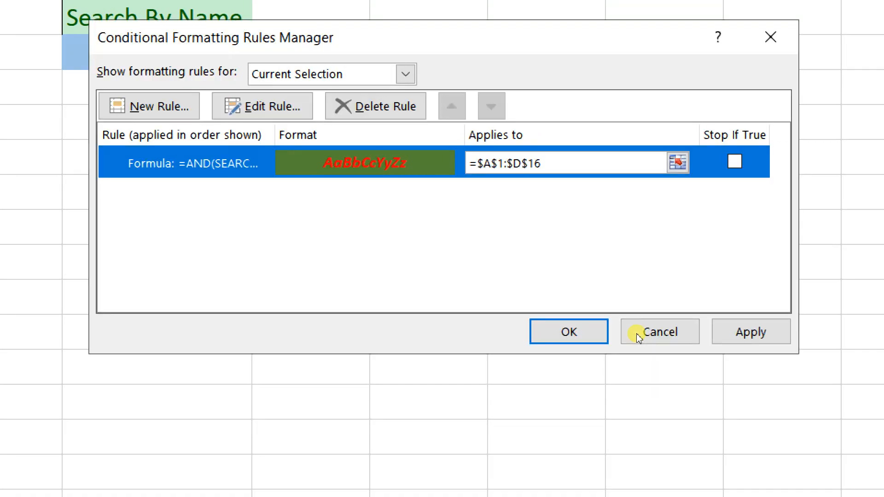
{"action": "left_click", "coordinate": [764, 317]}
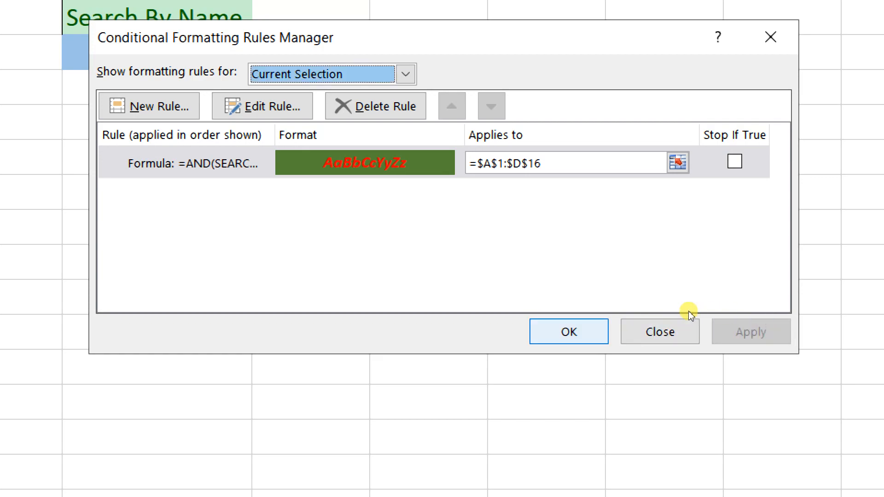
{"action": "key", "text": "Return"}
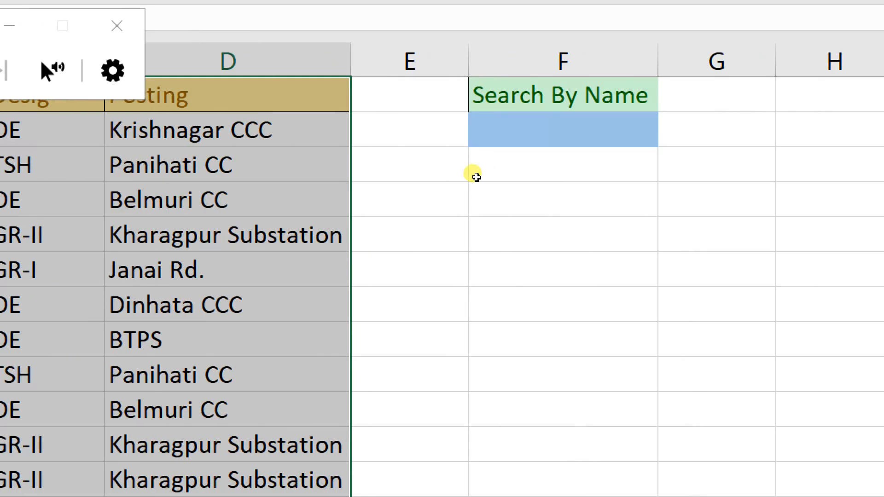
Exit the screen magnifier and enter a person's full name in search cell F2 to test the rule.
{"action": "left_click", "coordinate": [476, 177]}
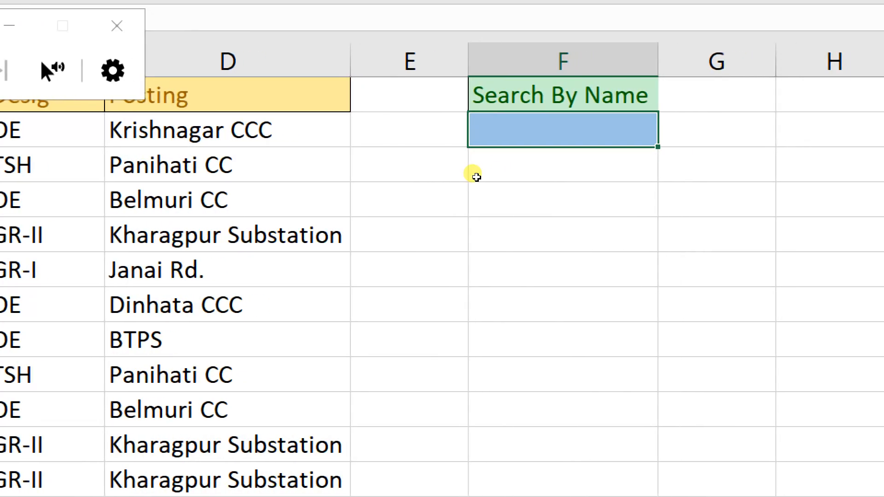
{"action": "key", "text": "super+Escape"}
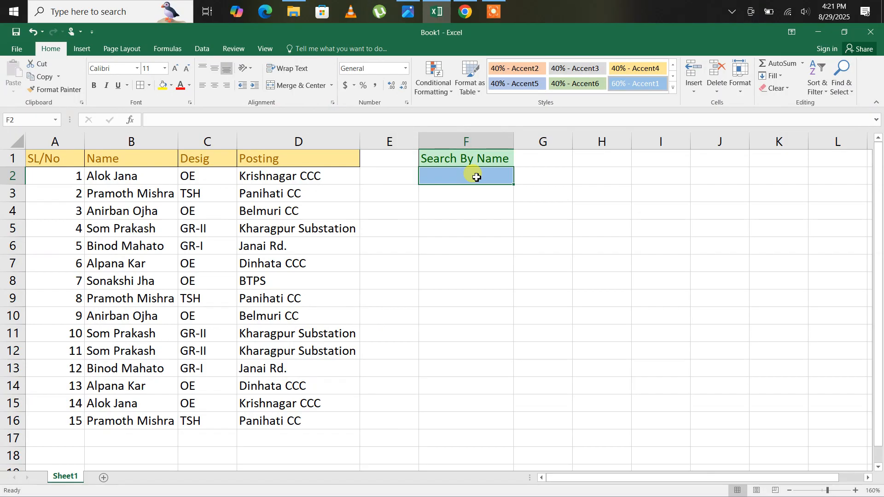
{"action": "type", "text": "Ani"}
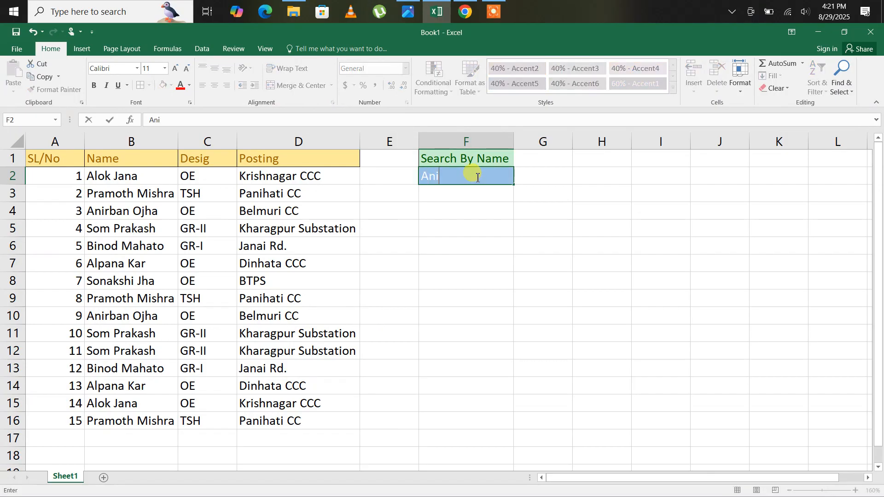
{"action": "type", "text": "rban Jha"}
{"action": "key", "text": "Return"}
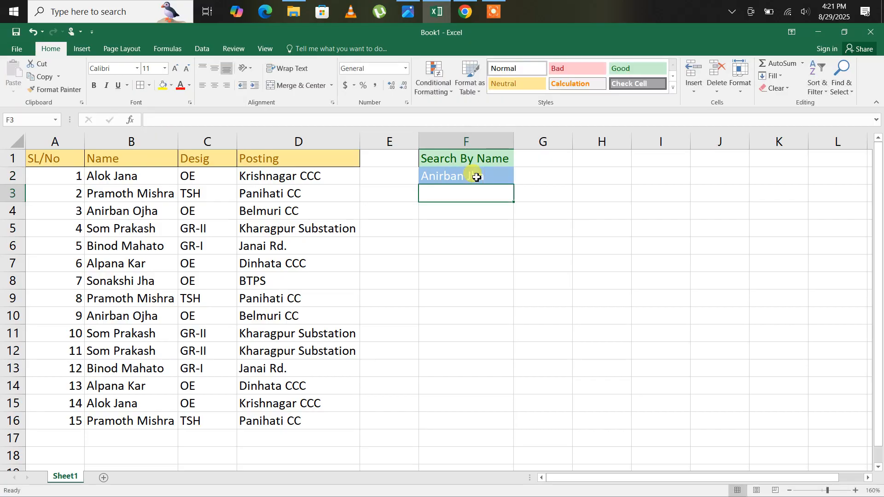
Correct the surname in search cell F2 so the full name matches an employee in the Name column.
{"action": "left_click", "coordinate": [477, 178]}
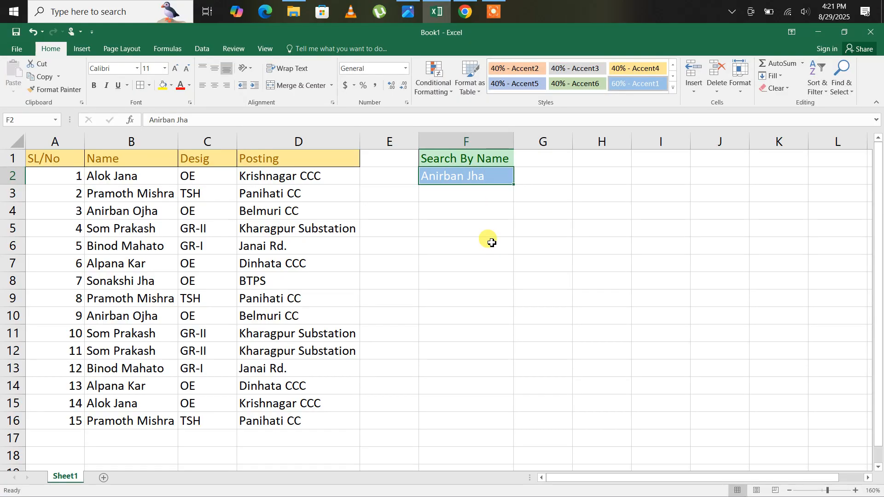
{"action": "double_click", "coordinate": [496, 182]}
{"action": "key", "text": "BackSpace"}
{"action": "key", "text": "BackSpace"}
{"action": "key", "text": "BackSpace"}
{"action": "key", "text": "BackSpace"}
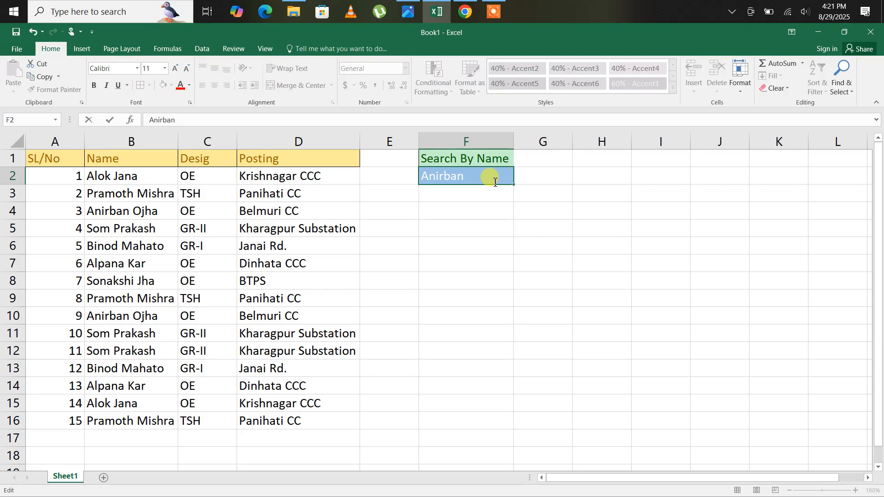
{"action": "type", "text": "Ojha"}
{"action": "key", "text": "Return"}
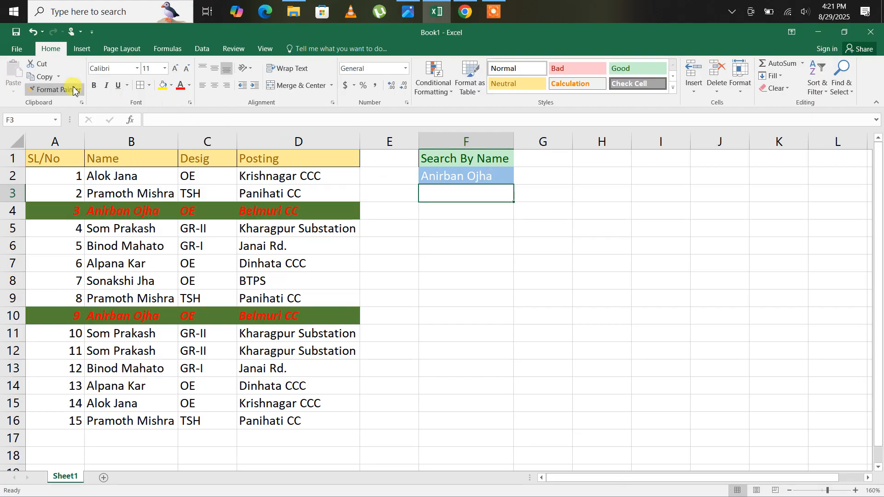
Check the installed Office version in the account's product information, and return to the worksheet.
{"action": "left_click", "coordinate": [19, 53]}
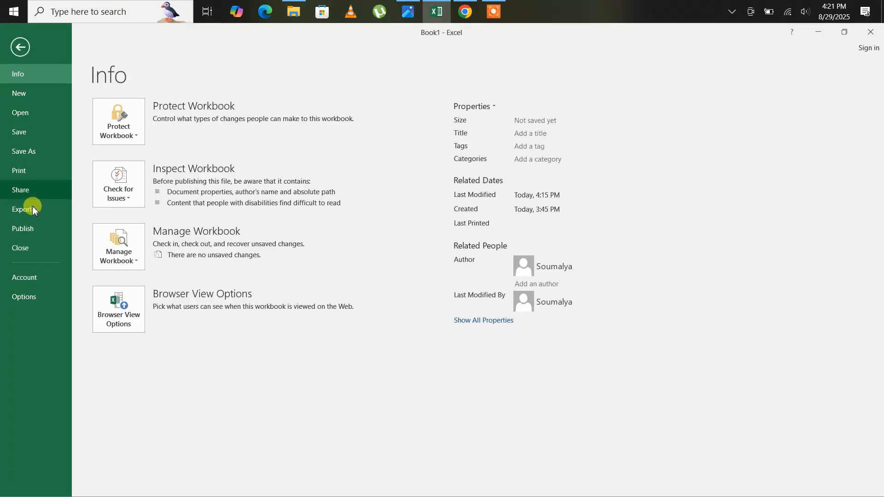
{"action": "left_click", "coordinate": [29, 296]}
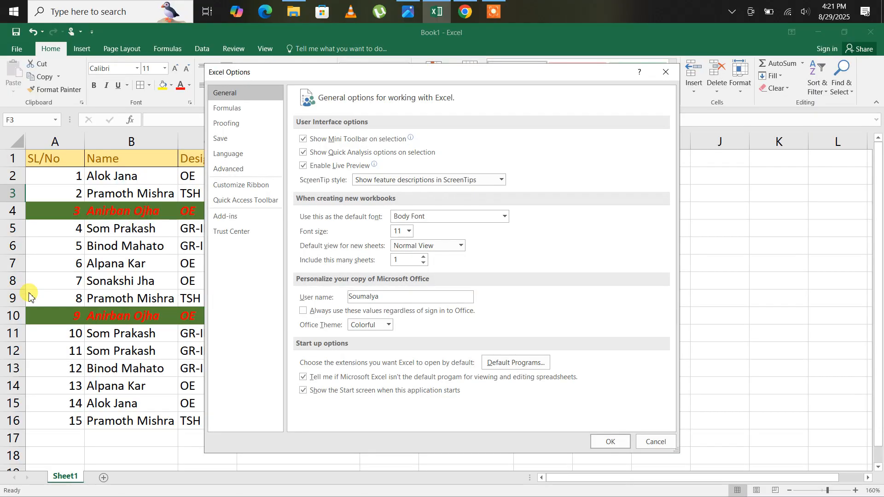
{"action": "left_click", "coordinate": [658, 442]}
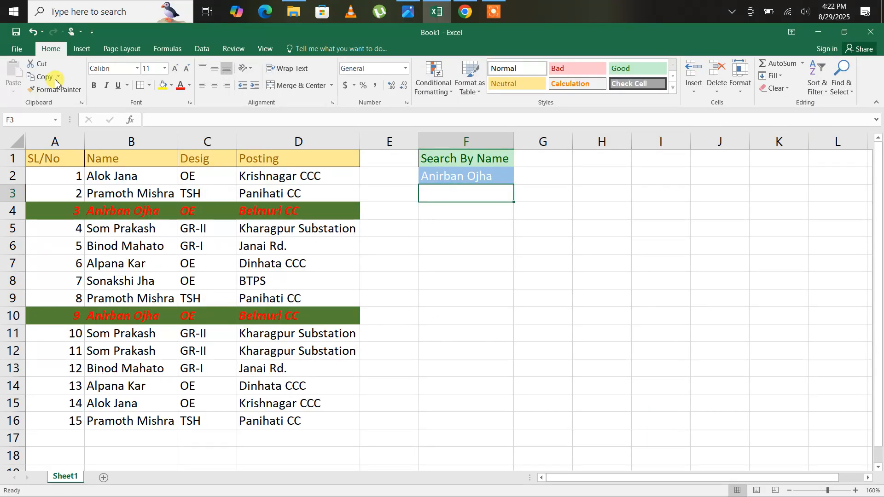
{"action": "left_click", "coordinate": [16, 50]}
{"action": "left_click", "coordinate": [26, 277]}
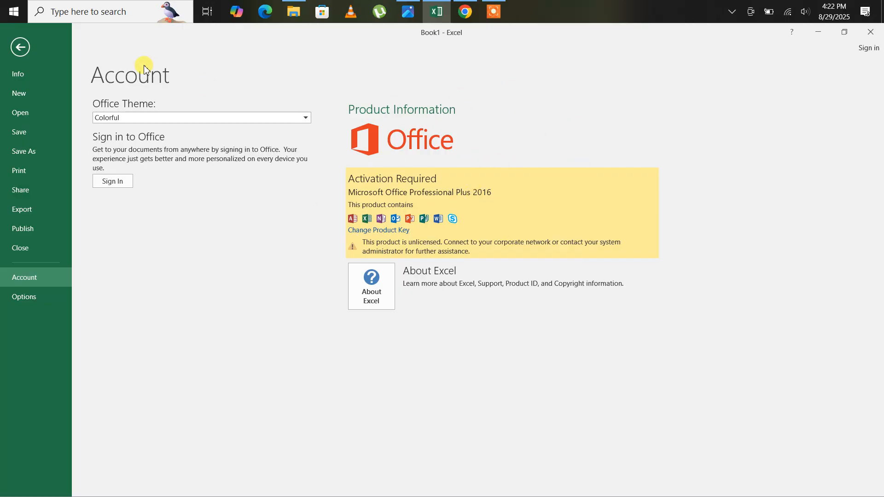
{"action": "left_click", "coordinate": [25, 51]}
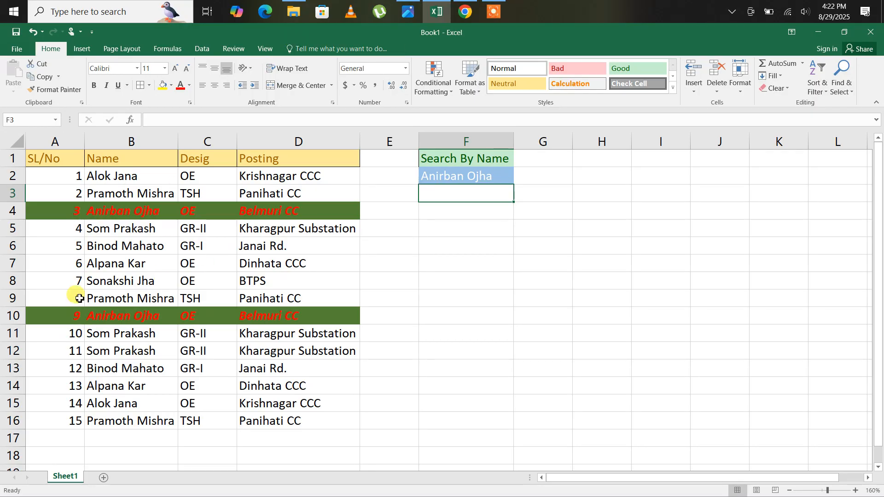
{"action": "left_click", "coordinate": [460, 179]}
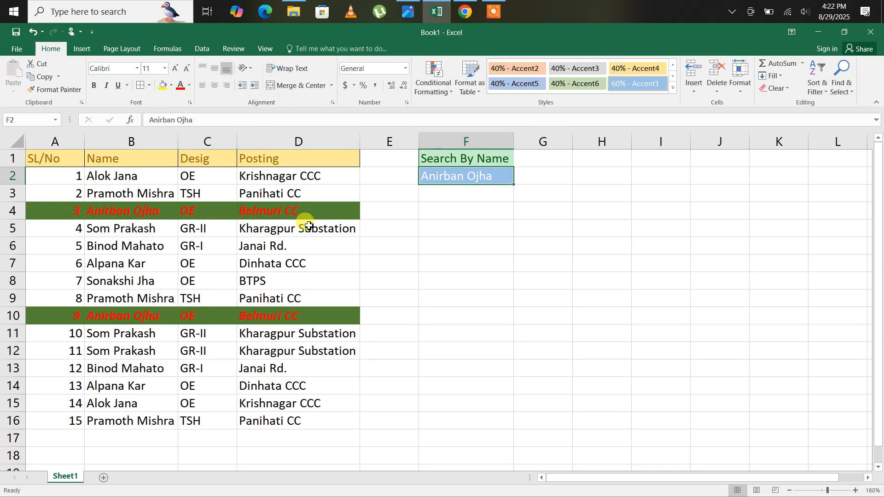
{"action": "left_click", "coordinate": [494, 12]}
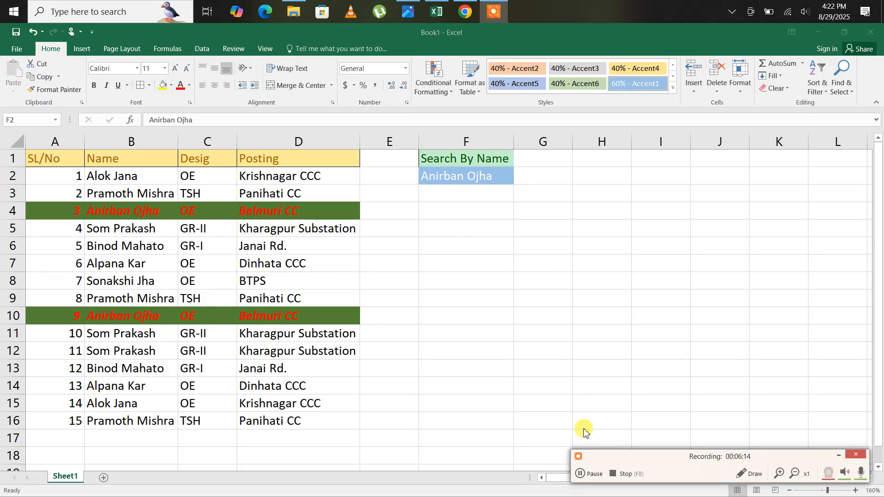